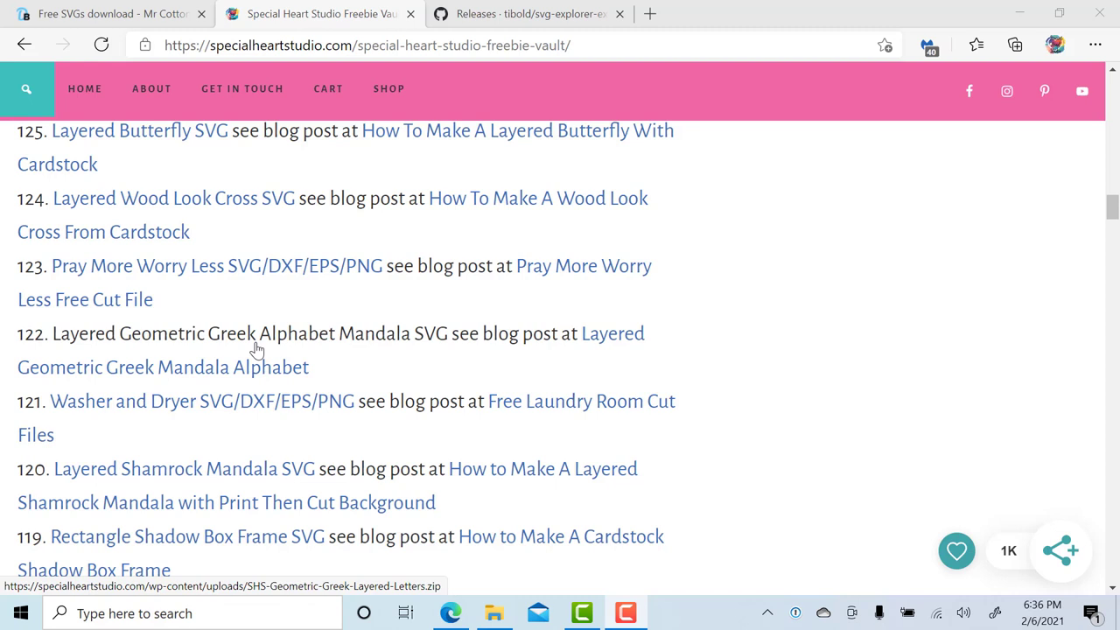
- Download the Pray More Worry Less SVG/DXF/EPS/PNG zip, then return to the Mr Cottontails page
scroll(254, 368, up, 1)
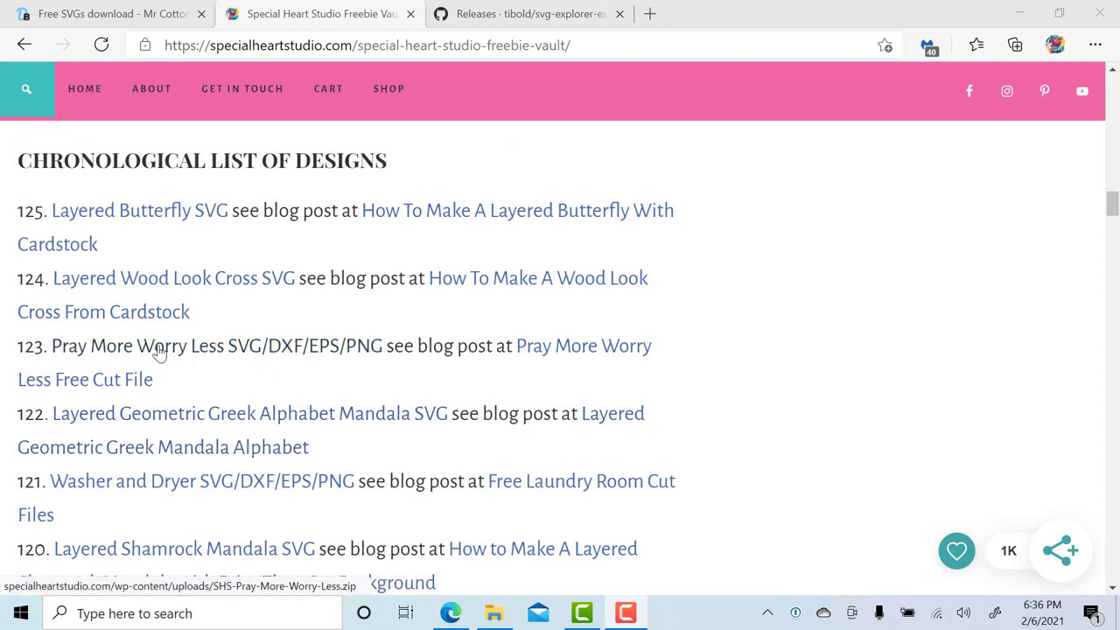
click(210, 350)
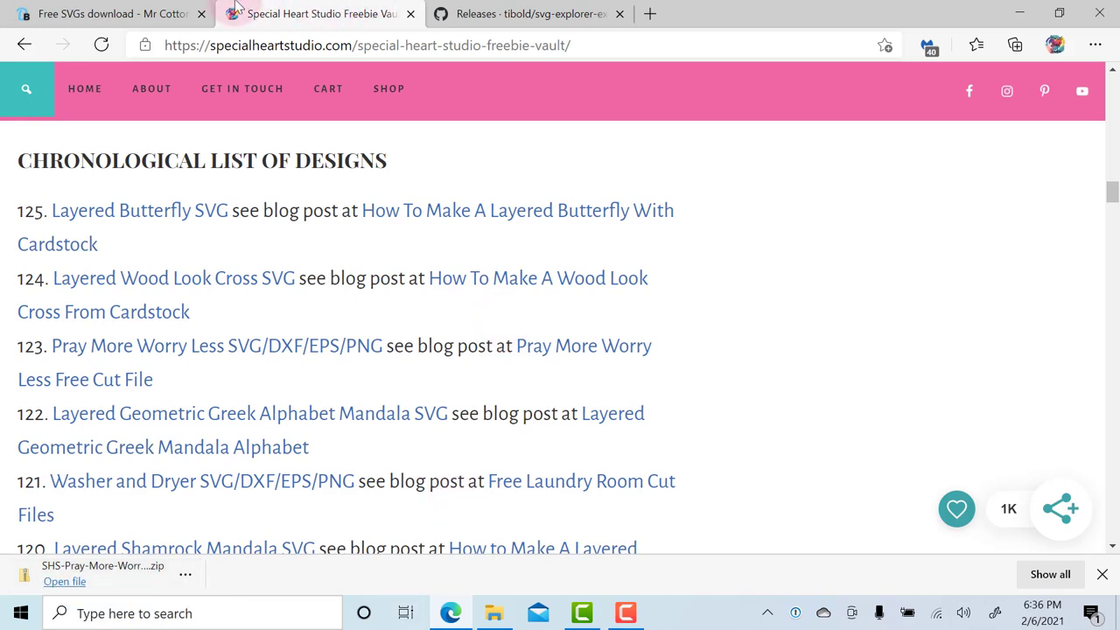
click(140, 22)
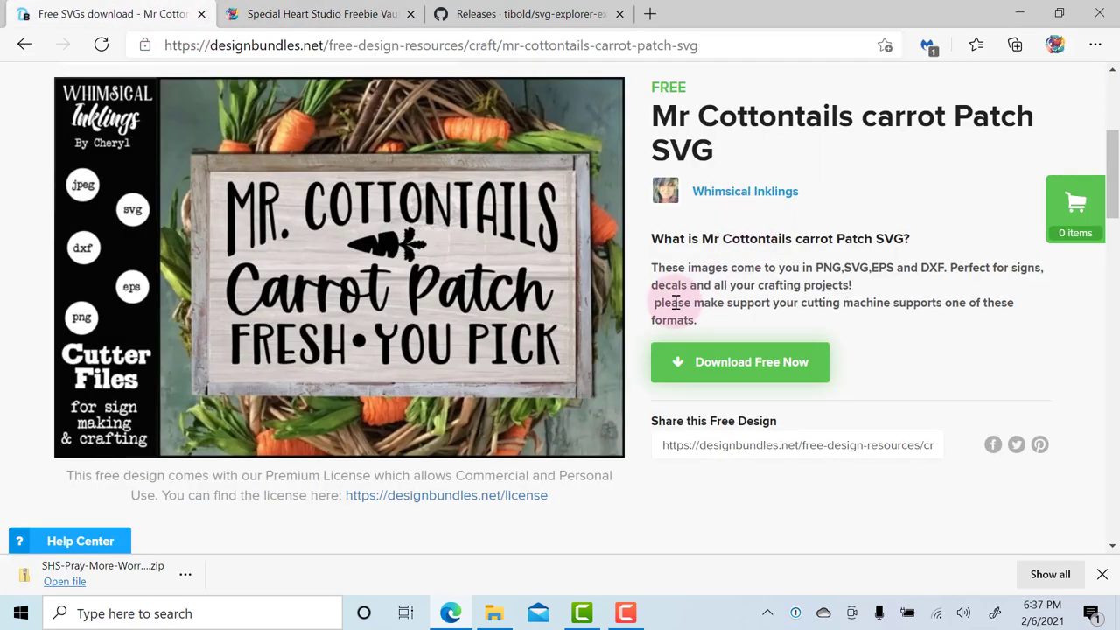
- Download the free Mr Cottontails carrot Patch design from Design Bundles
scroll(652, 304, up, 3)
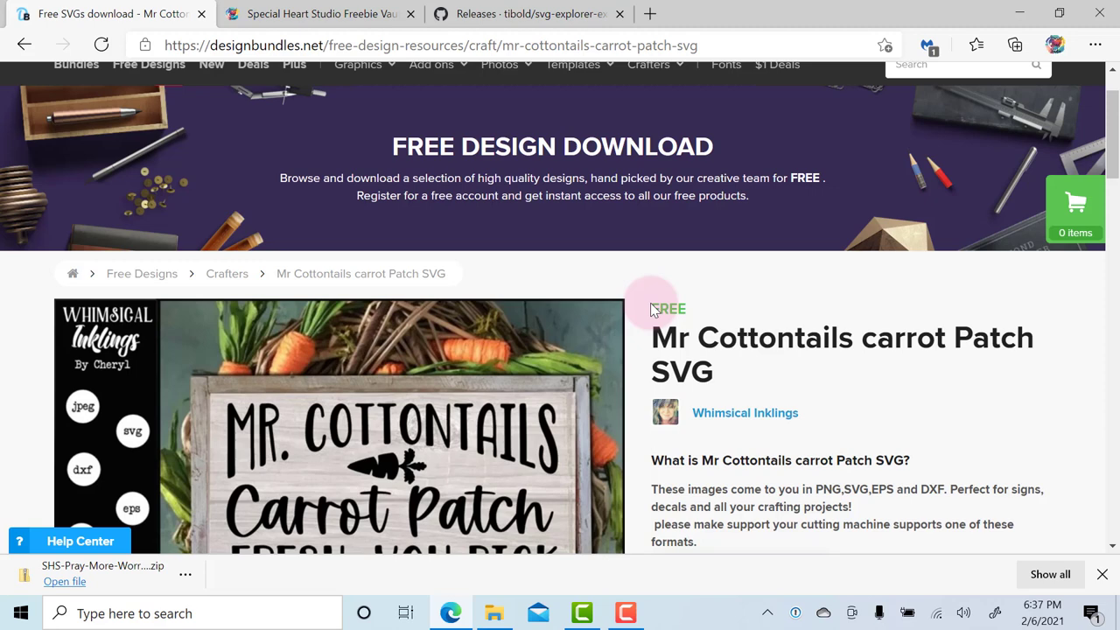
scroll(652, 307, down, 2)
scroll(639, 288, up, 1)
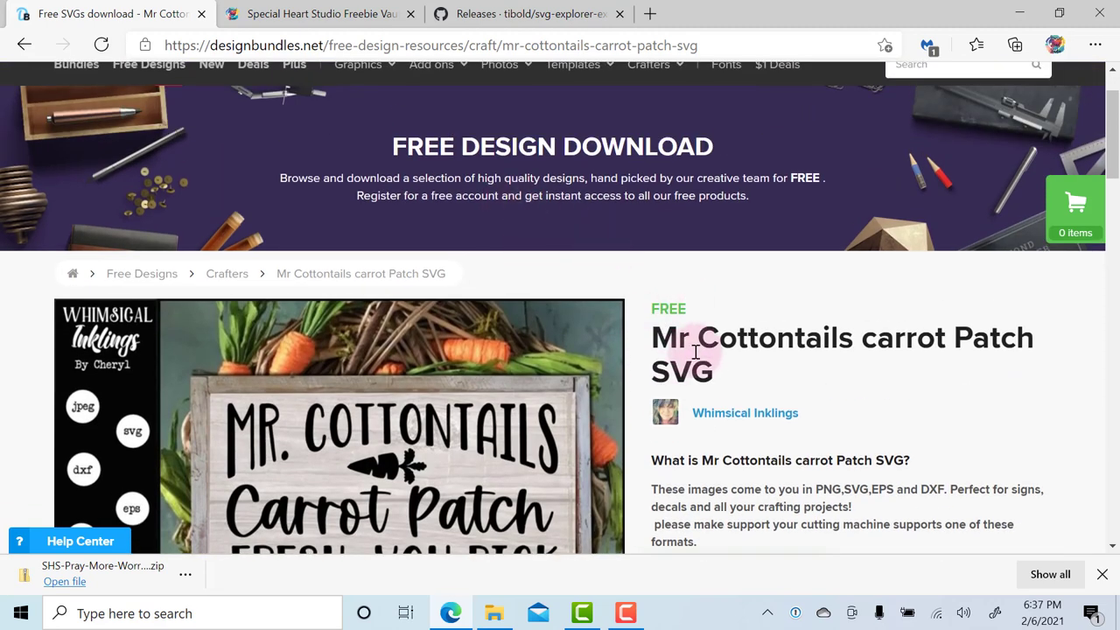
scroll(696, 353, down, 3)
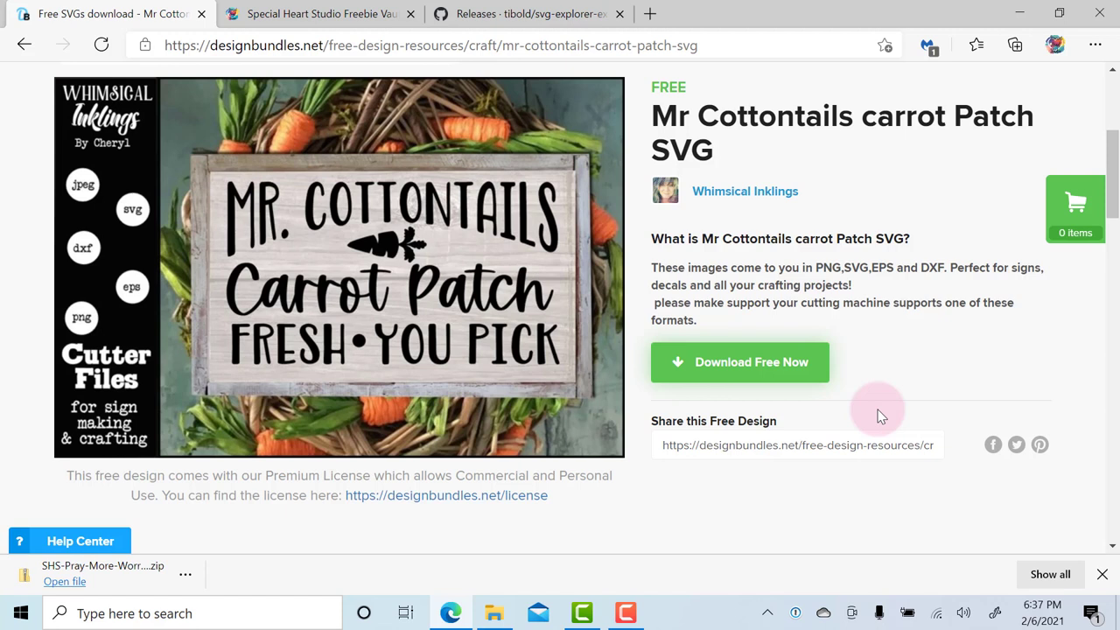
click(767, 369)
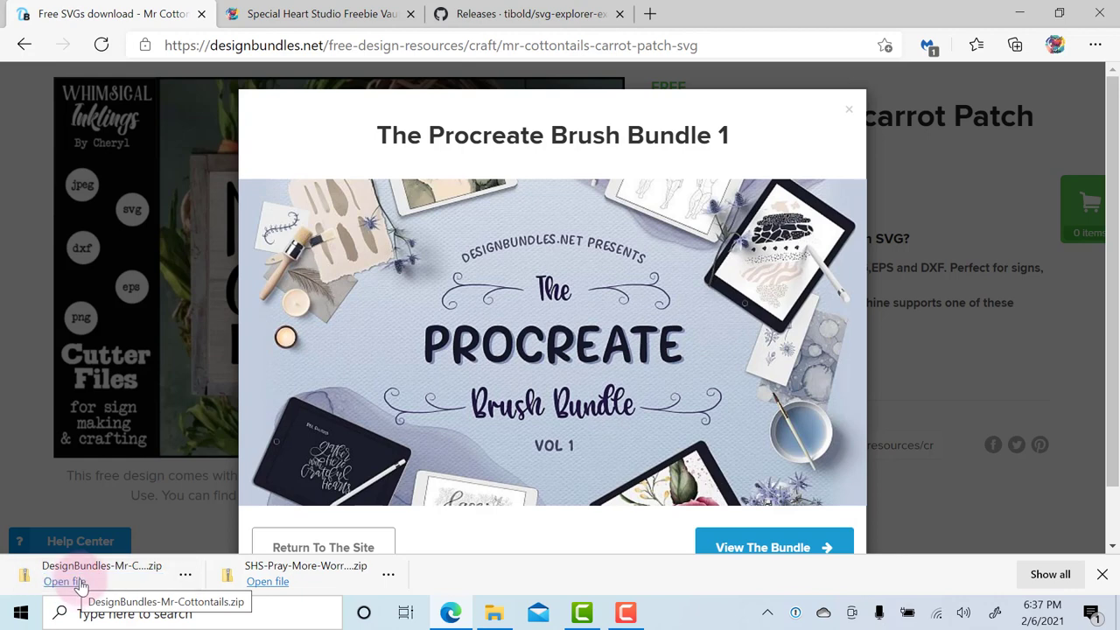
- Open the downloaded DesignBundles-Mr-Cottontails zip and go up to its Downloads folder
click(64, 582)
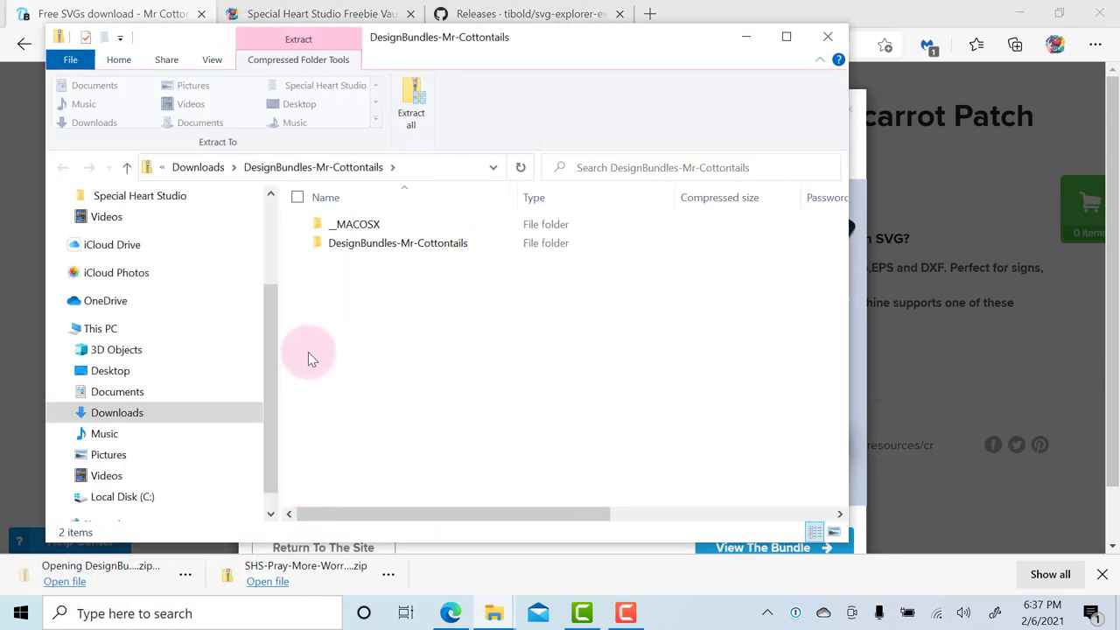
click(219, 167)
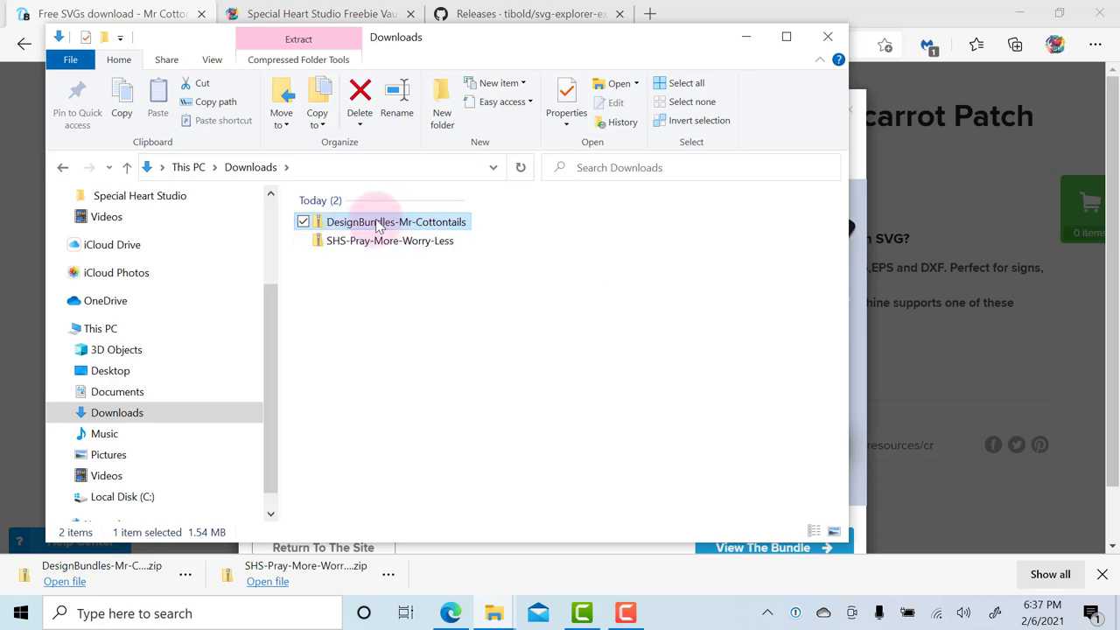
- Extract all of DesignBundles-Mr-Cottontails.zip into the suggested folder in Downloads
right_click(377, 226)
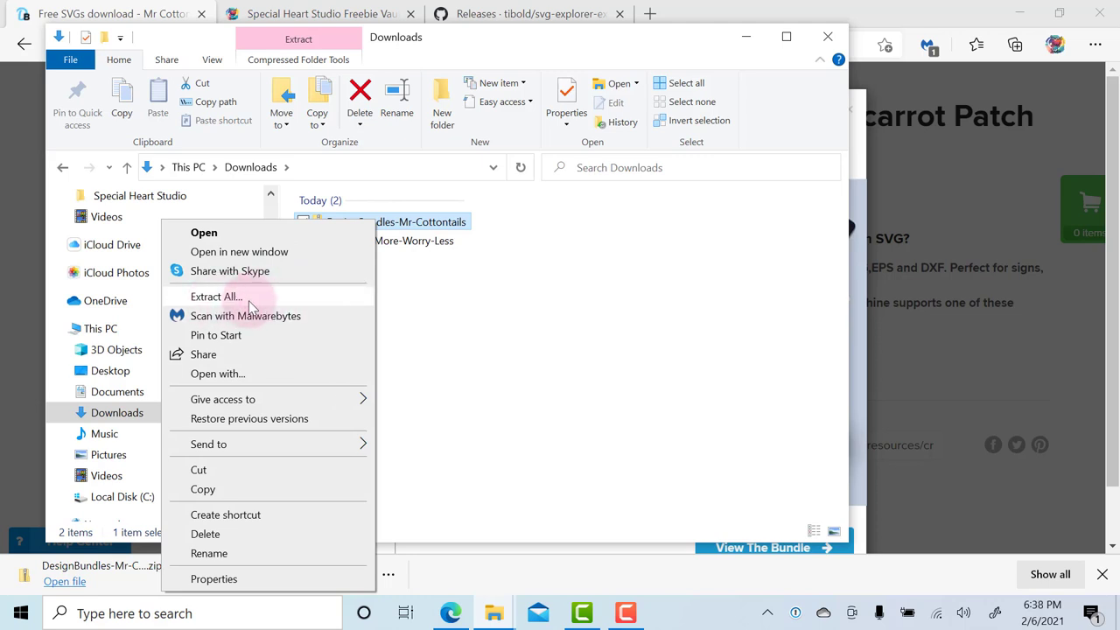
click(216, 297)
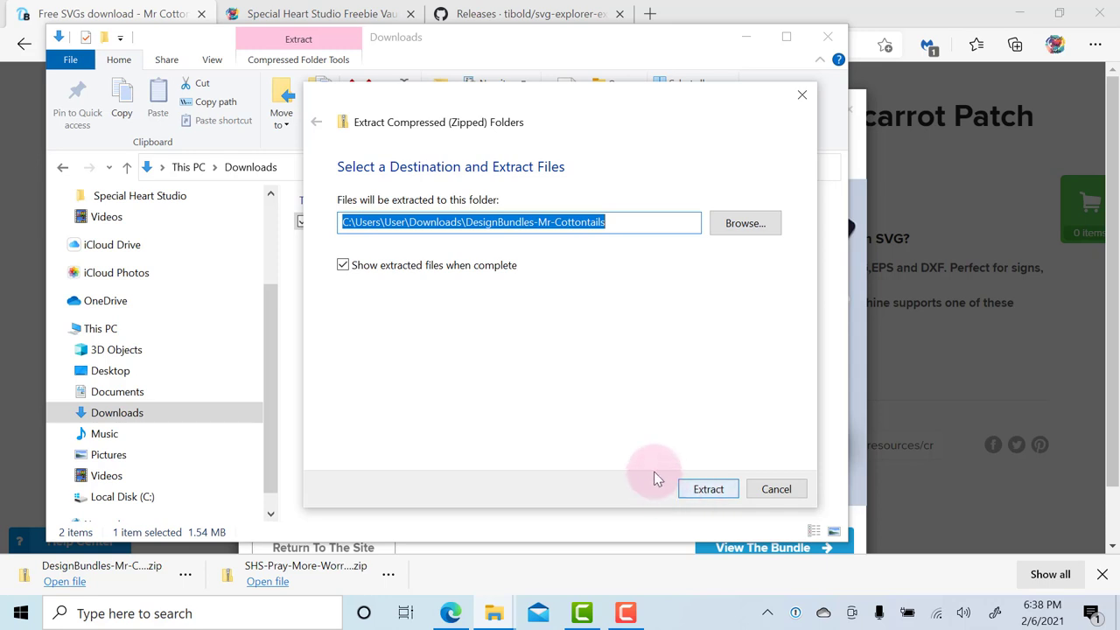
click(709, 490)
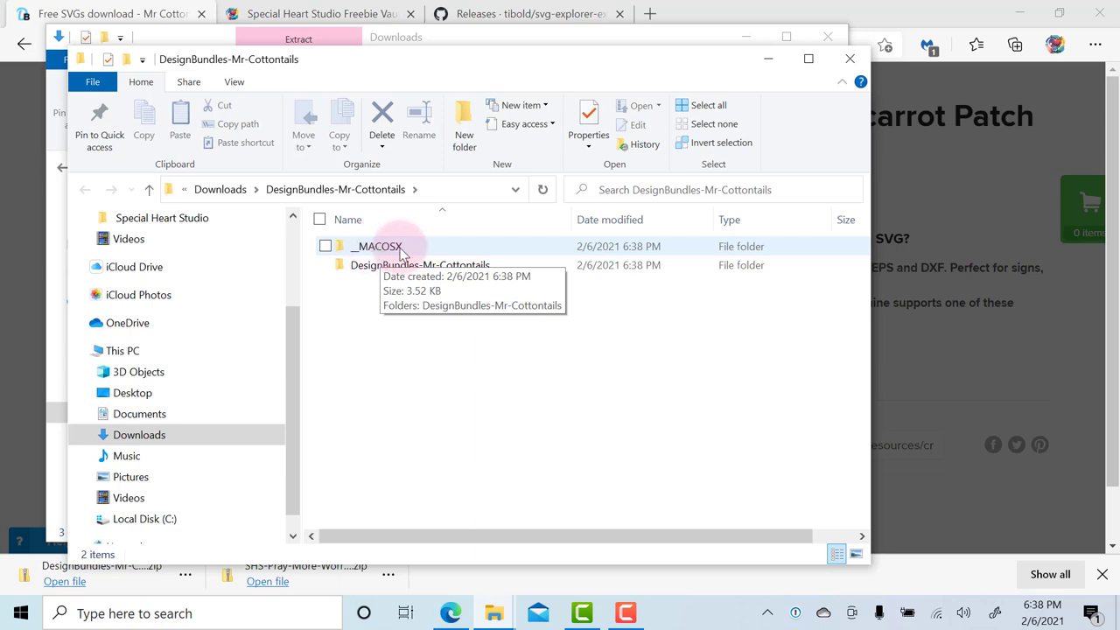
- Delete the __MACOSX folder and select the remaining DesignBundles-Mr-Cottontails subfolder
click(325, 248)
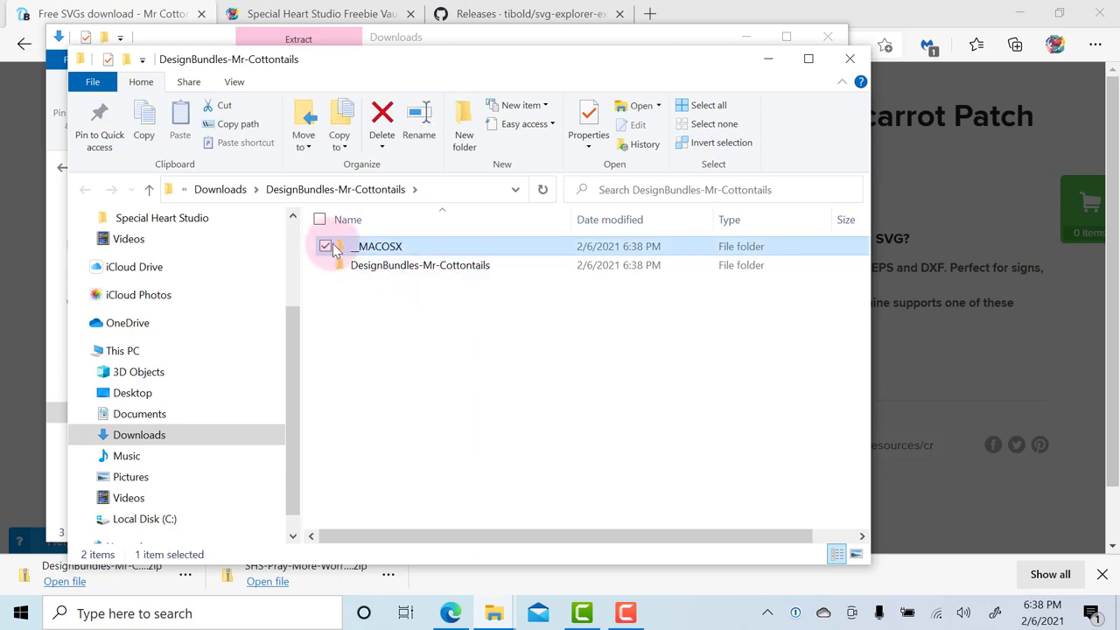
click(372, 247)
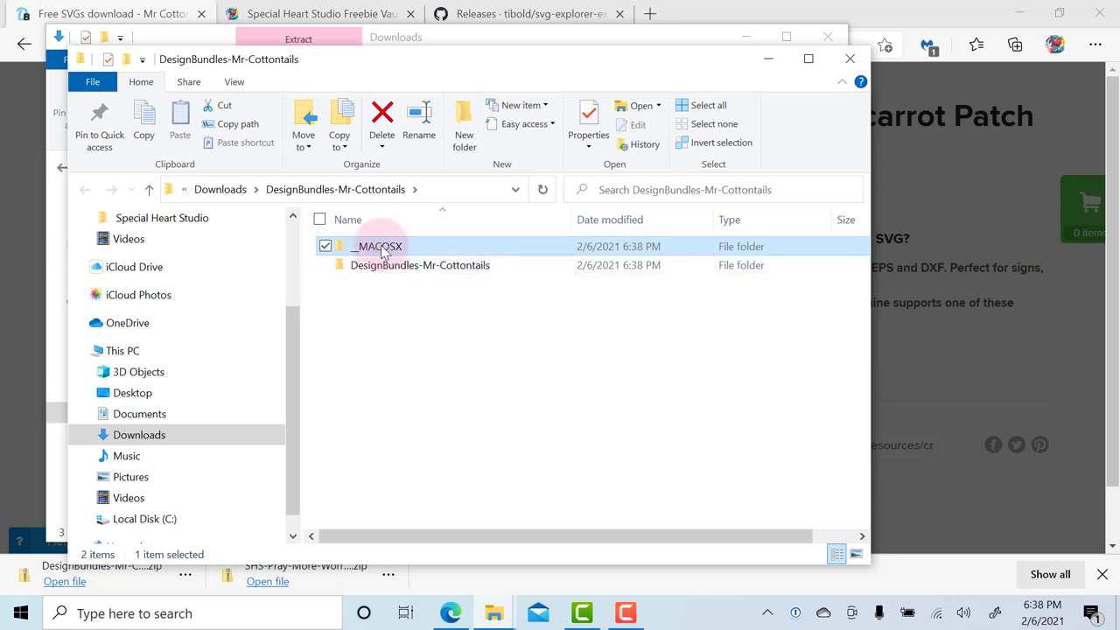
click(382, 120)
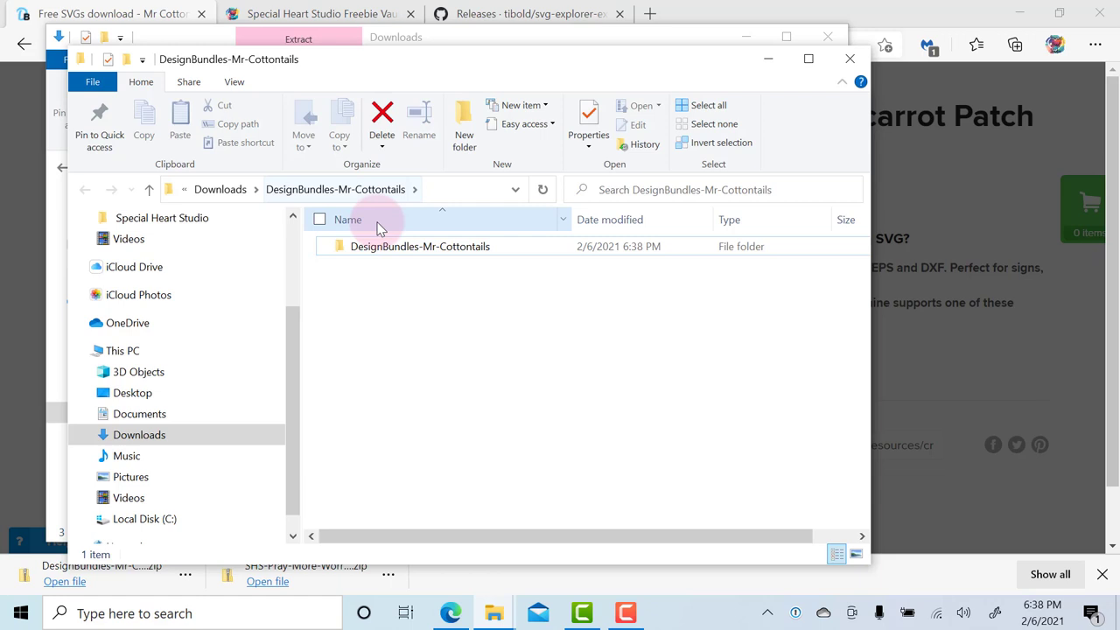
click(387, 250)
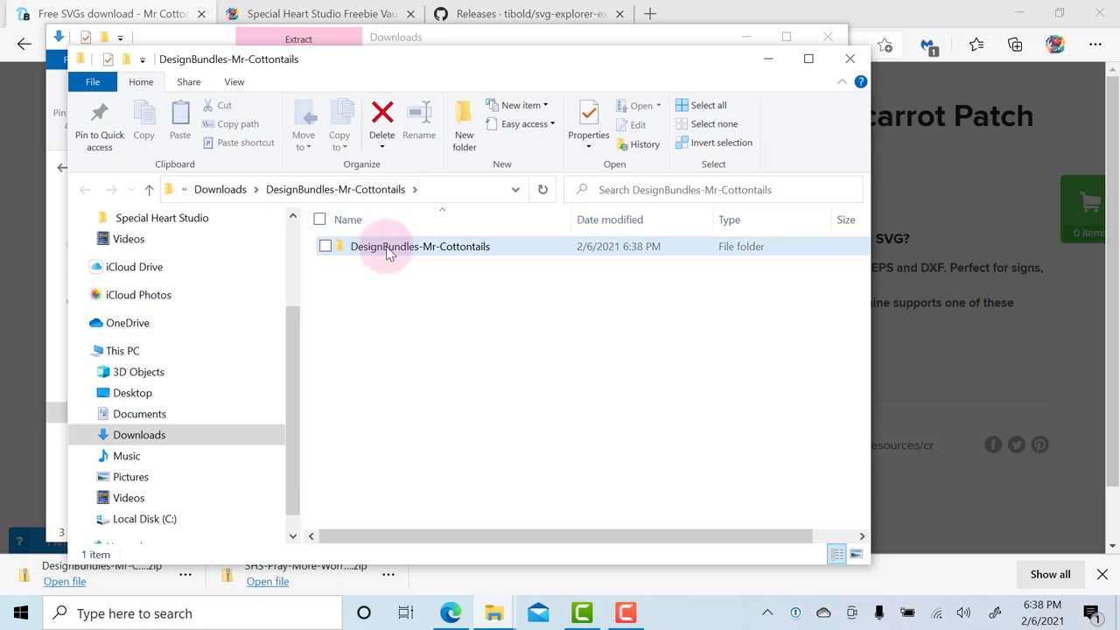
- Open the inner DesignBundles-Mr-Cottontails subfolder and maximize the File Explorer window
double_click(440, 250)
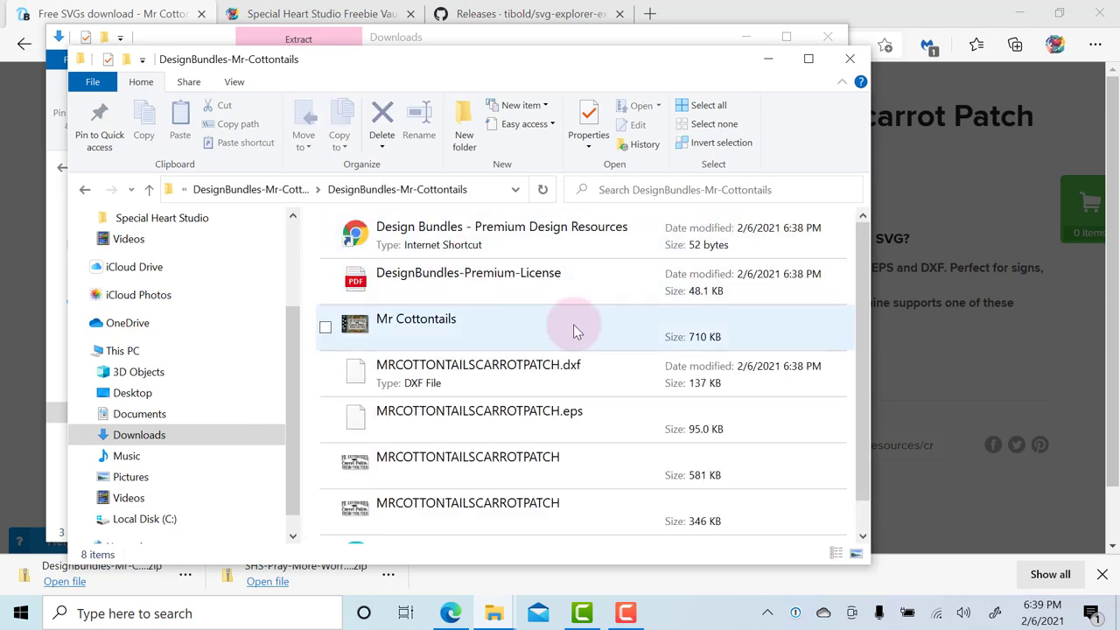
scroll(576, 331, down, 1)
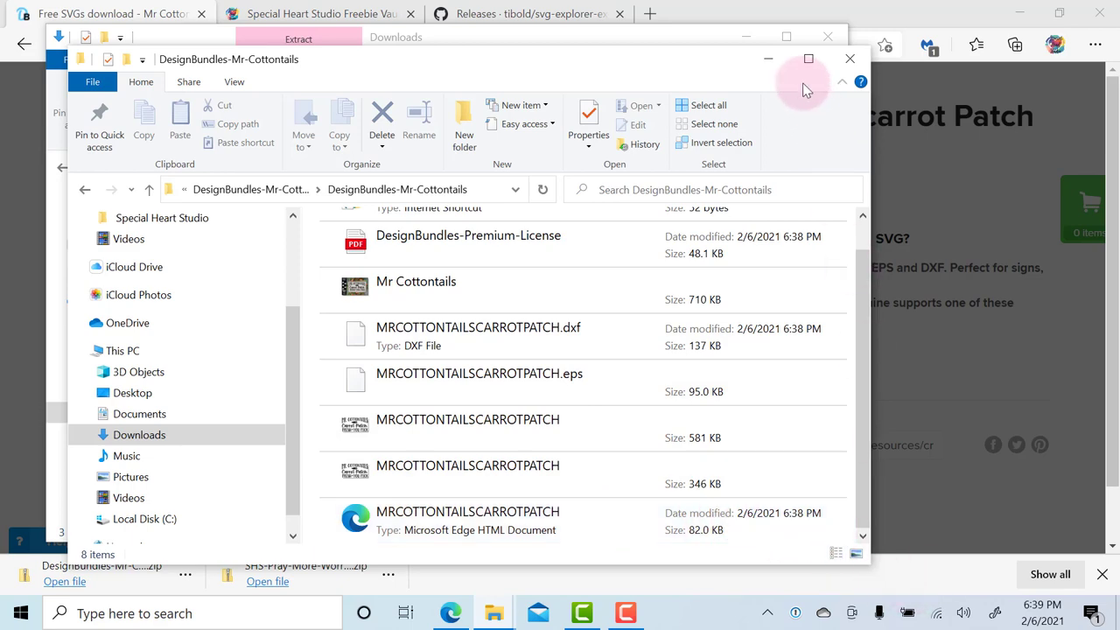
click(809, 58)
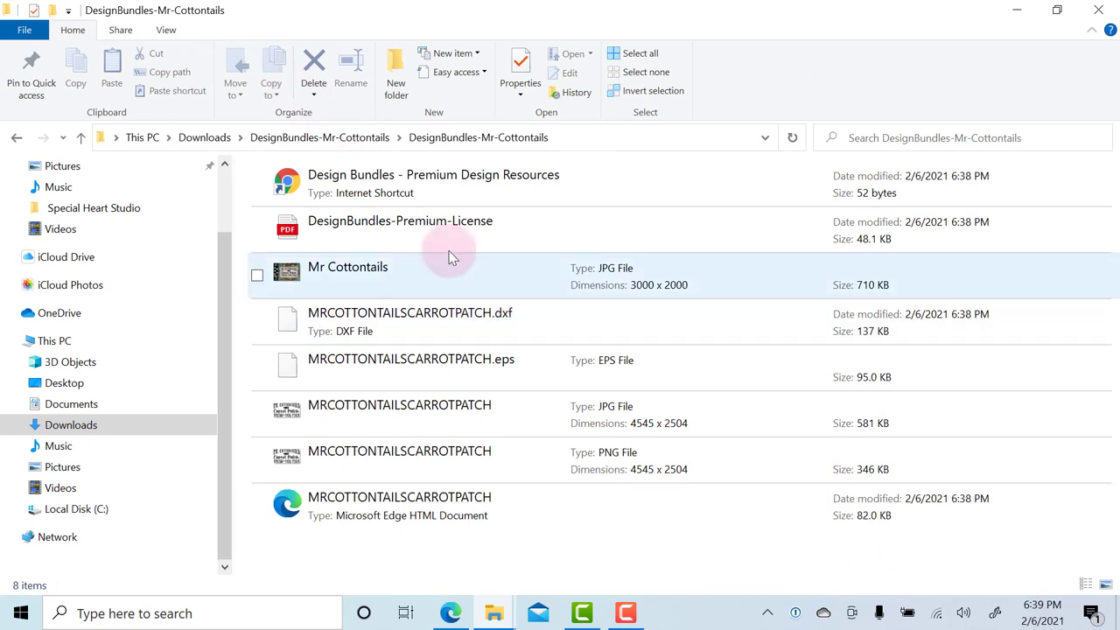
- Switch the Mr Cottontails file view from List to Details layout
click(166, 29)
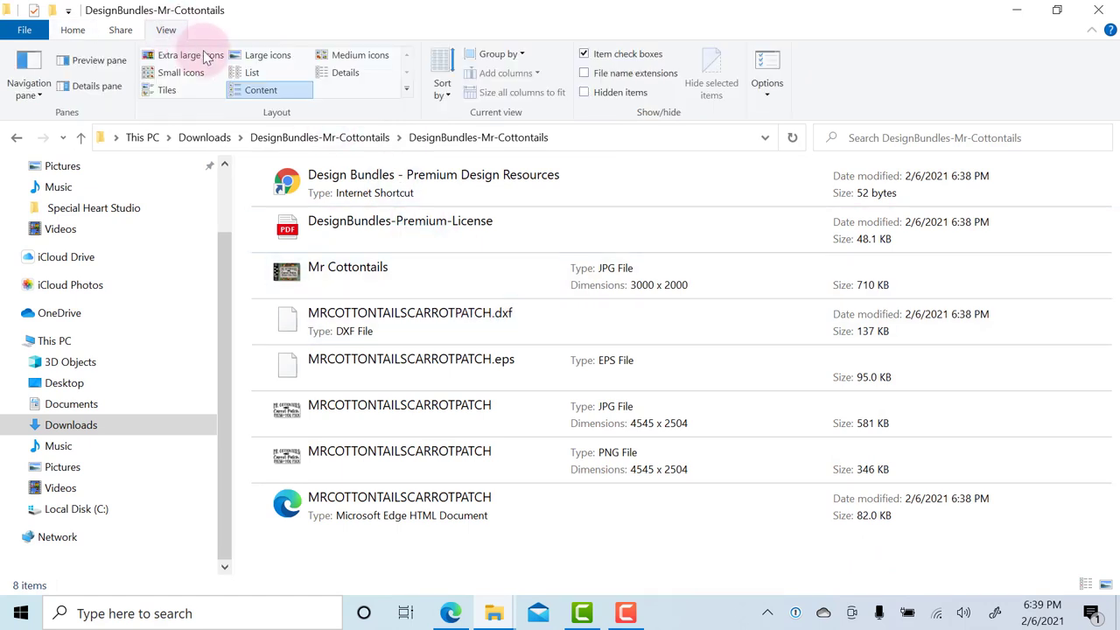
click(252, 73)
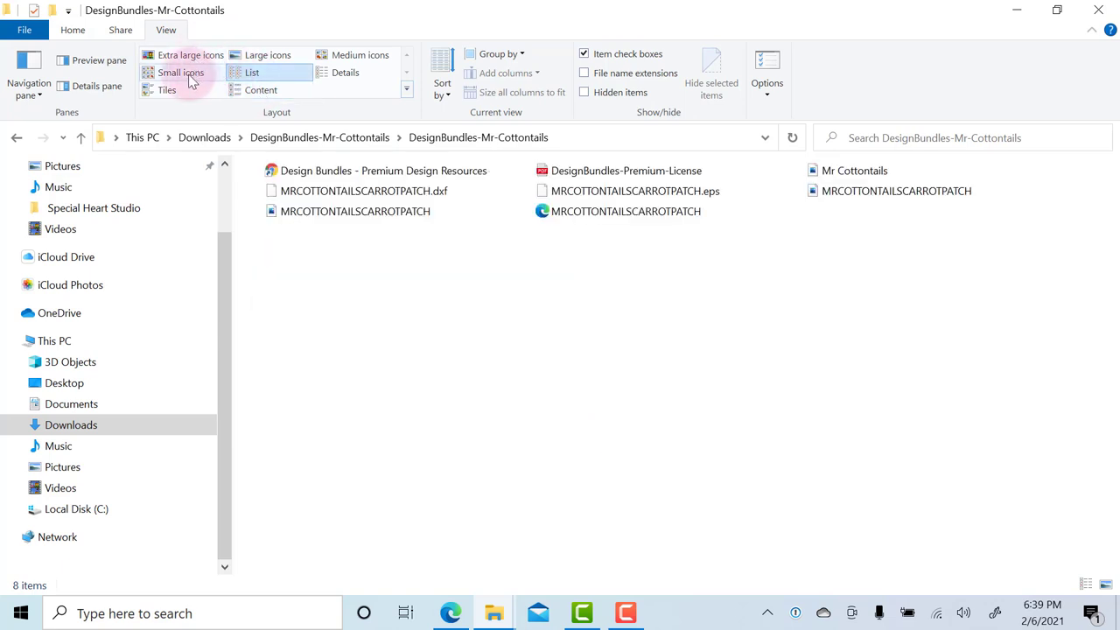
click(343, 73)
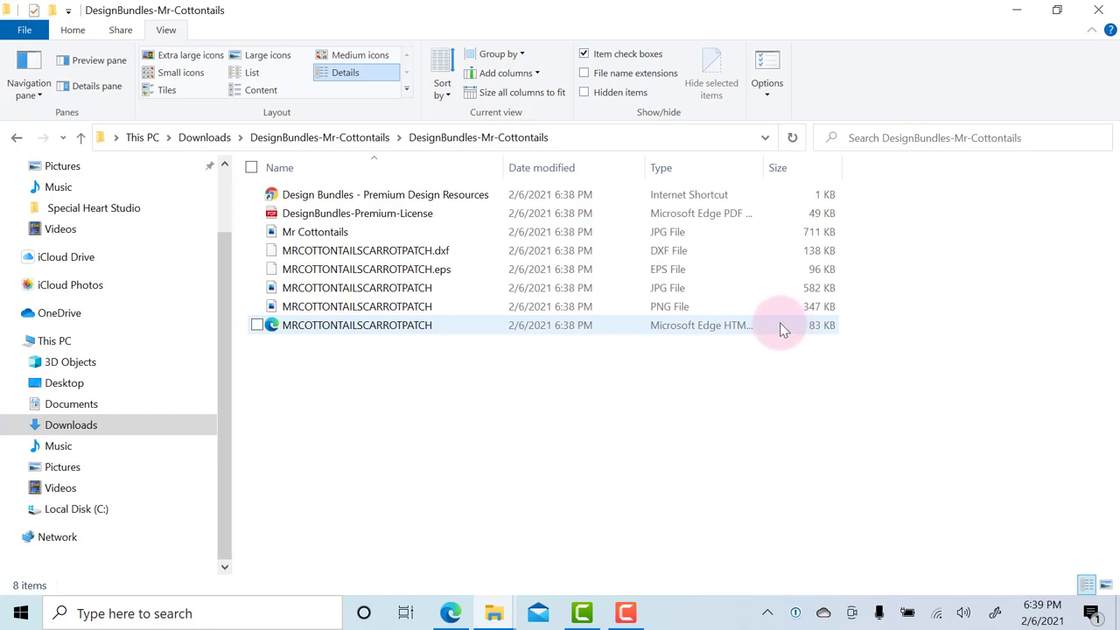
- Turn on File name extensions so the .svg file stands out
click(587, 76)
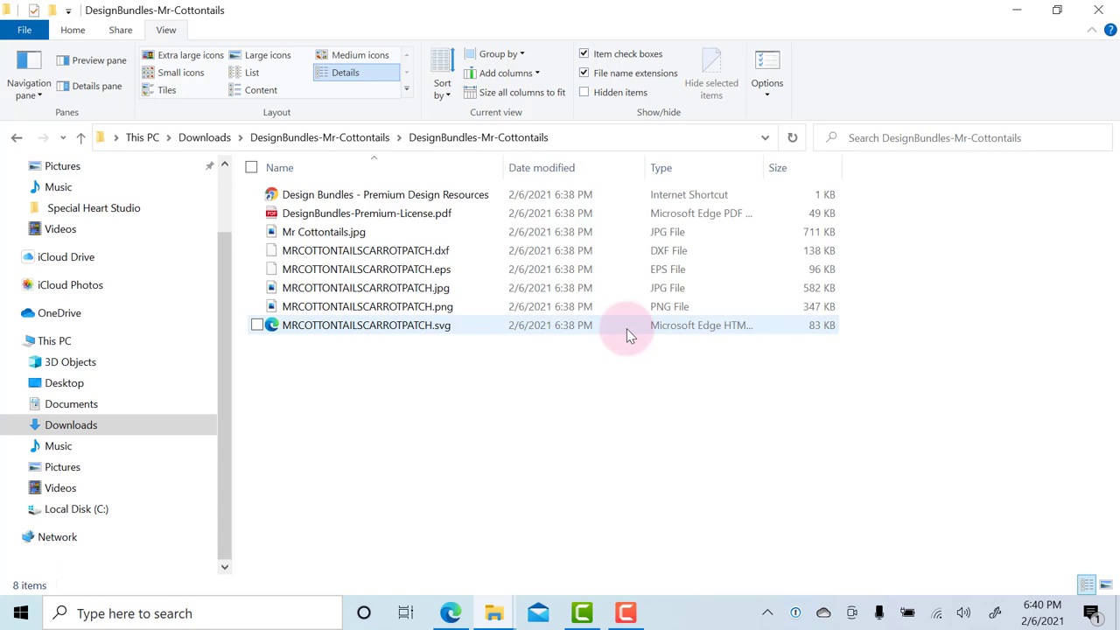
- Open SHS-Pray-More-Worry-Less.zip from Downloads and show the View ribbon
click(87, 428)
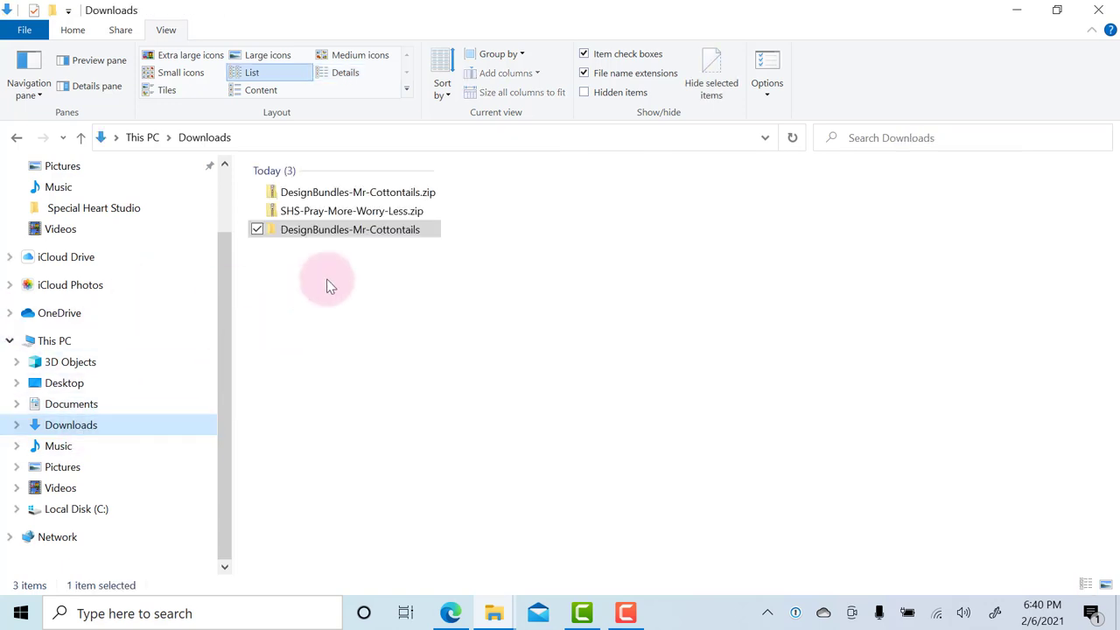
click(300, 214)
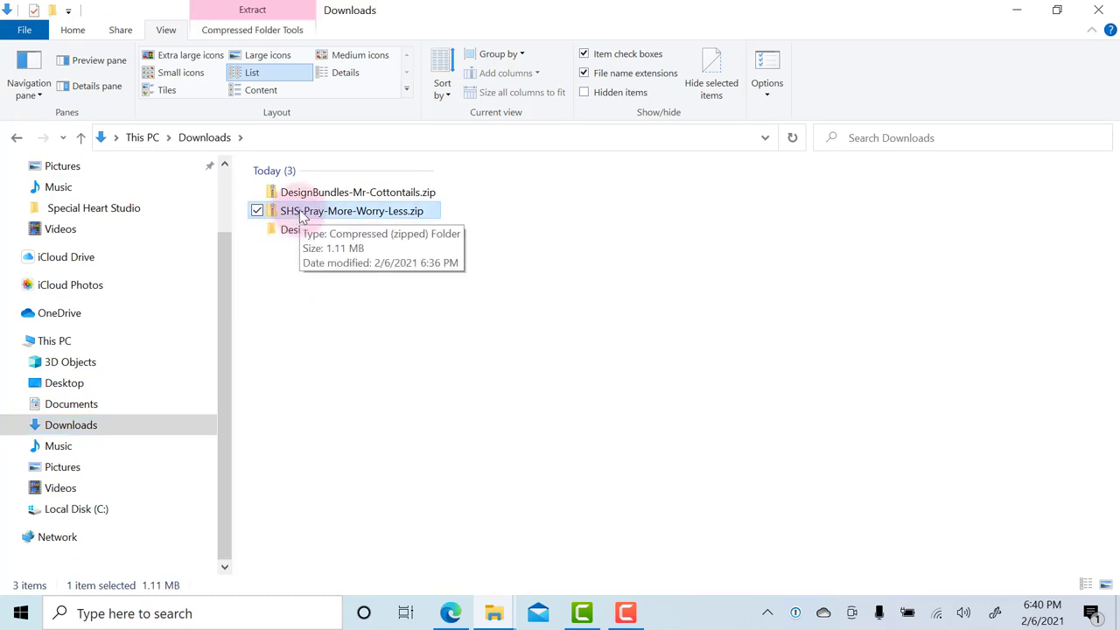
double_click(302, 215)
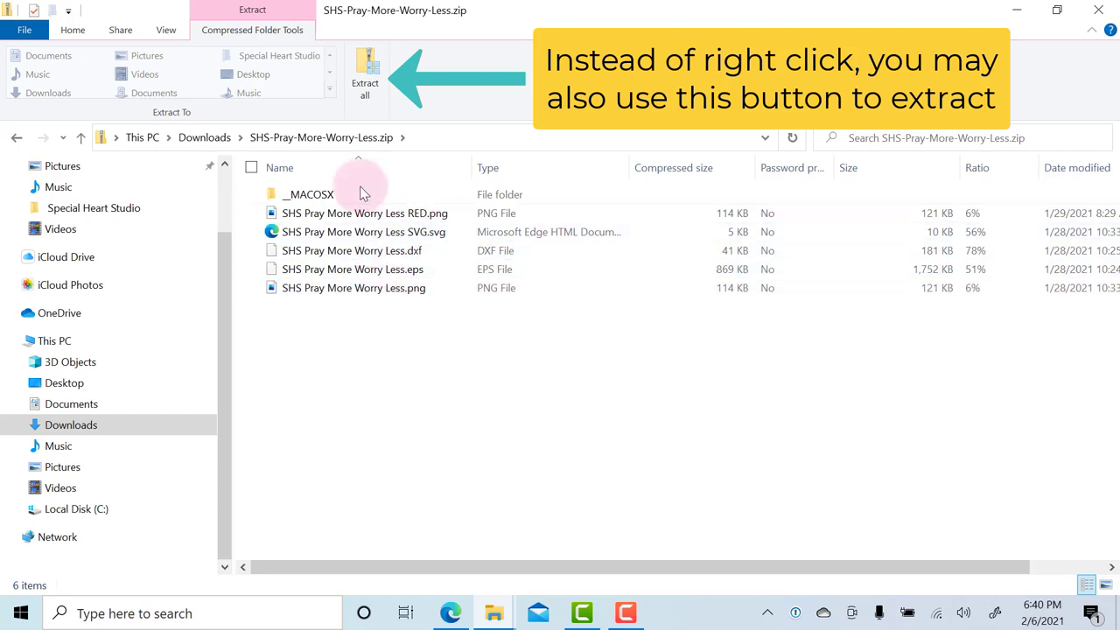
click(166, 30)
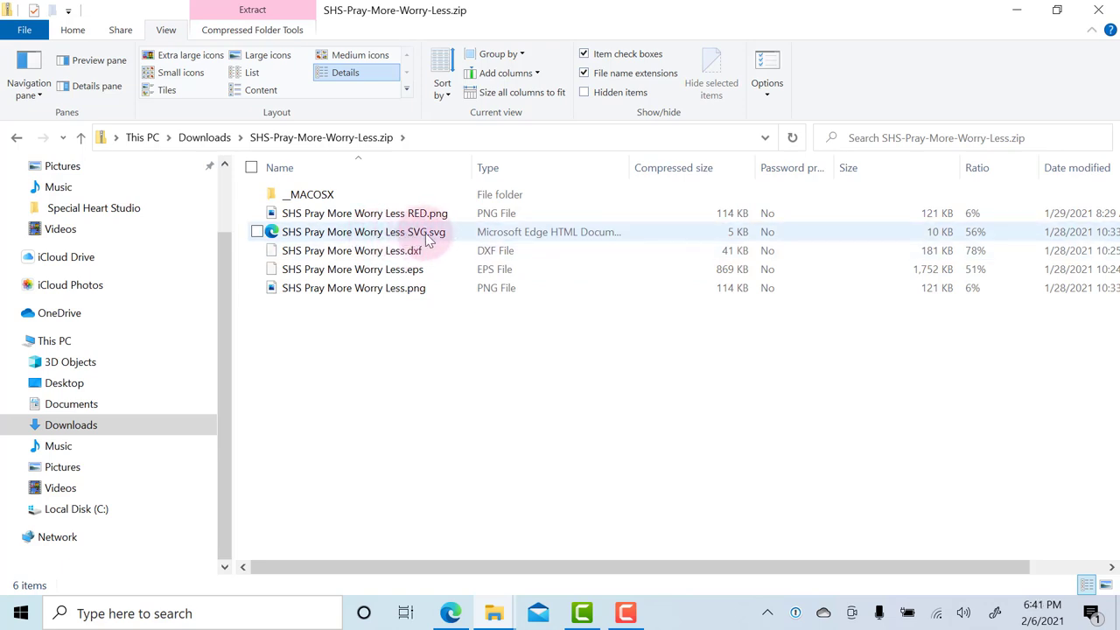
click(583, 73)
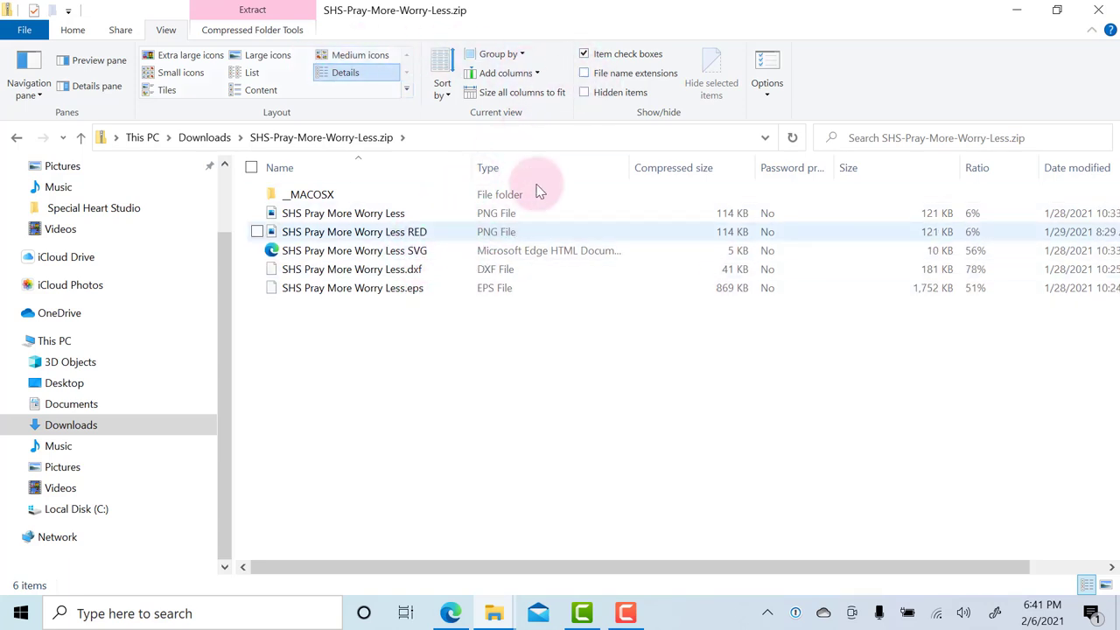
click(583, 73)
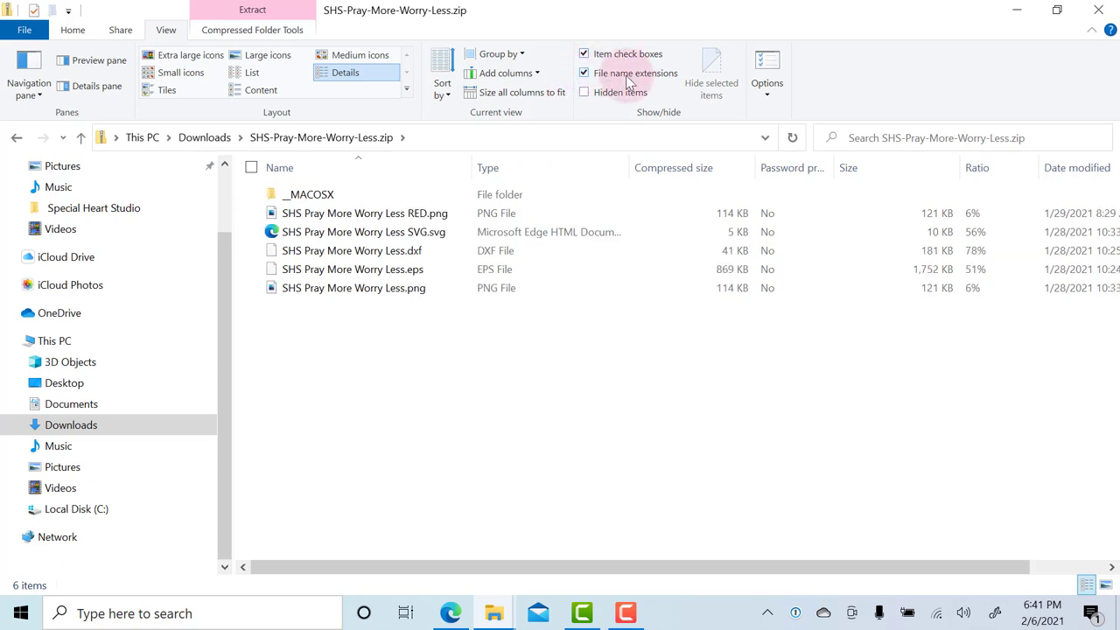